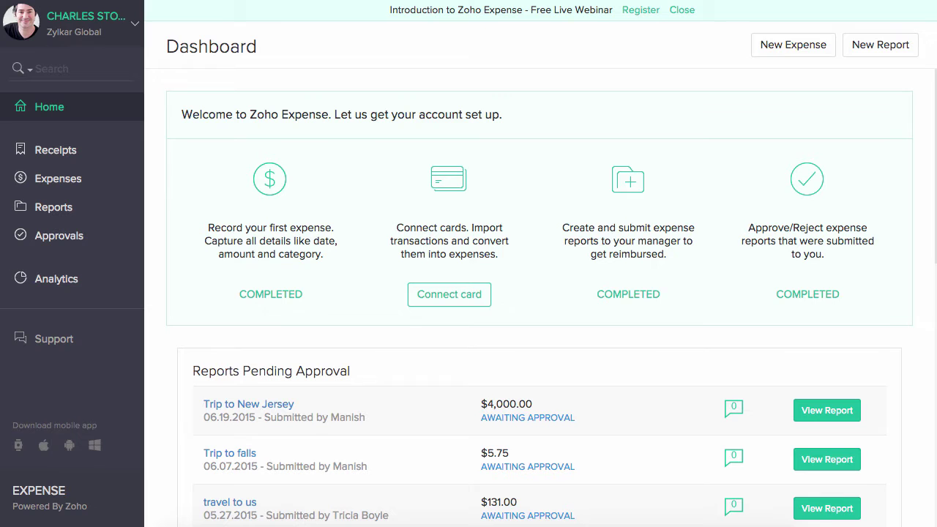
Scroll the dashboard past Reports Pending Approval to Reports Summary and Recent Reports
scroll(344, 409, "down", 2)
scroll(344, 410, "down", 5)
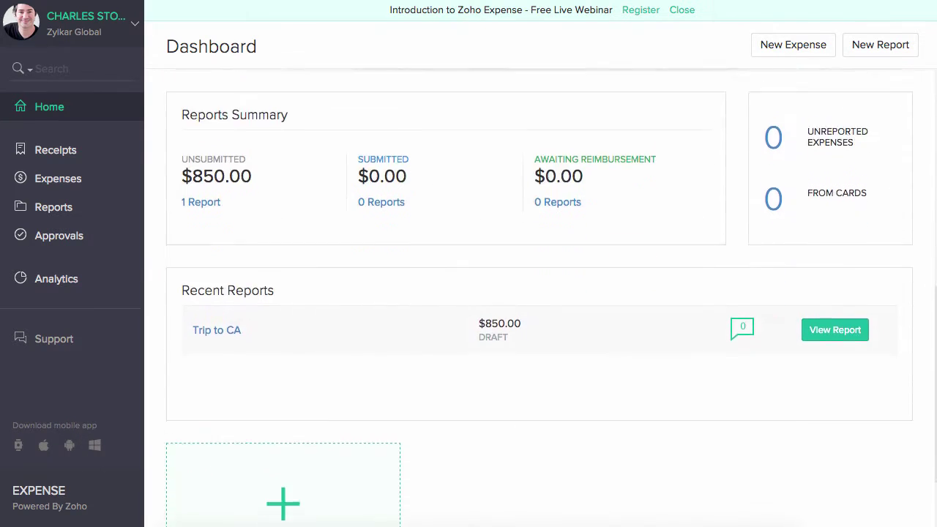
Connect an American Express card by entering the account user ID and password and accepting the terms
scroll(344, 410, "down", 2)
left_click(344, 410)
left_click(314, 185)
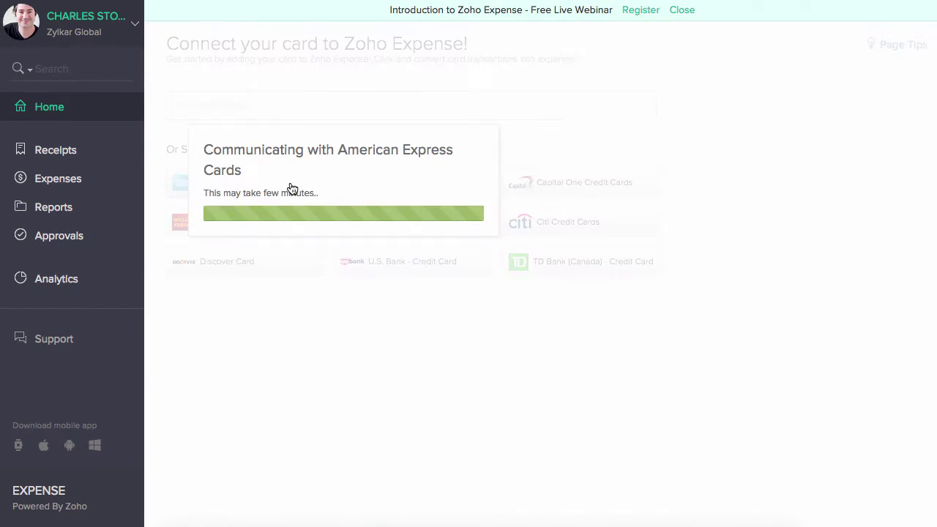
left_click(304, 163)
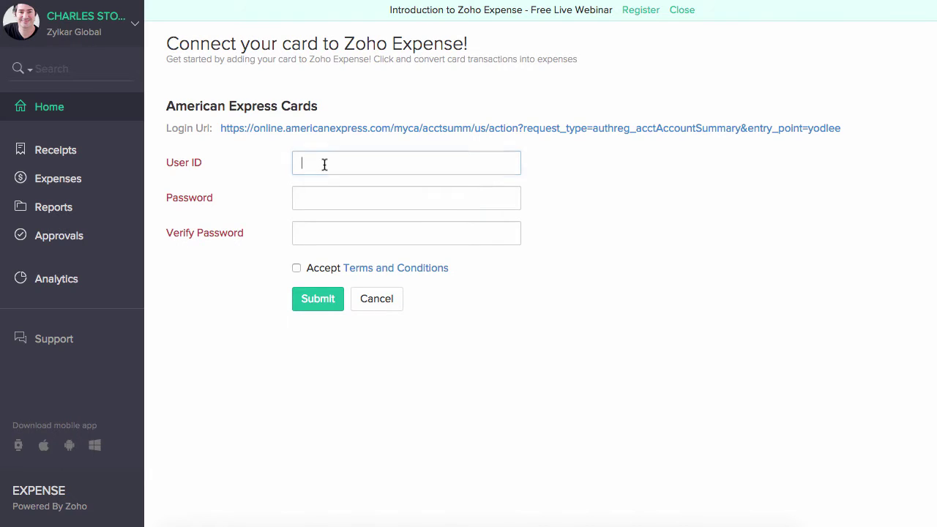
type("dj3413243")
left_click(352, 198)
type("password")
left_click(296, 268)
left_click(316, 295)
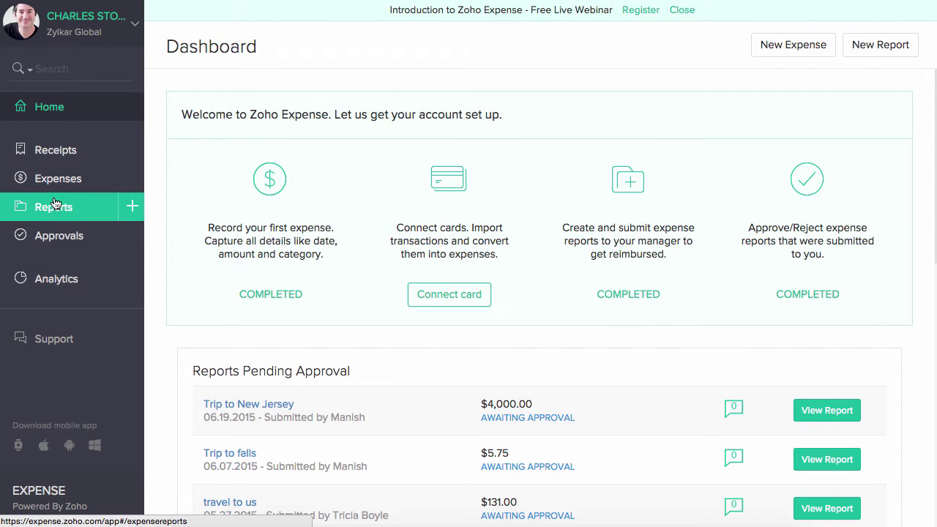
Attach the Whole Foods receipt from cloud storage as an $8.89 unreported receipt
left_click(55, 157)
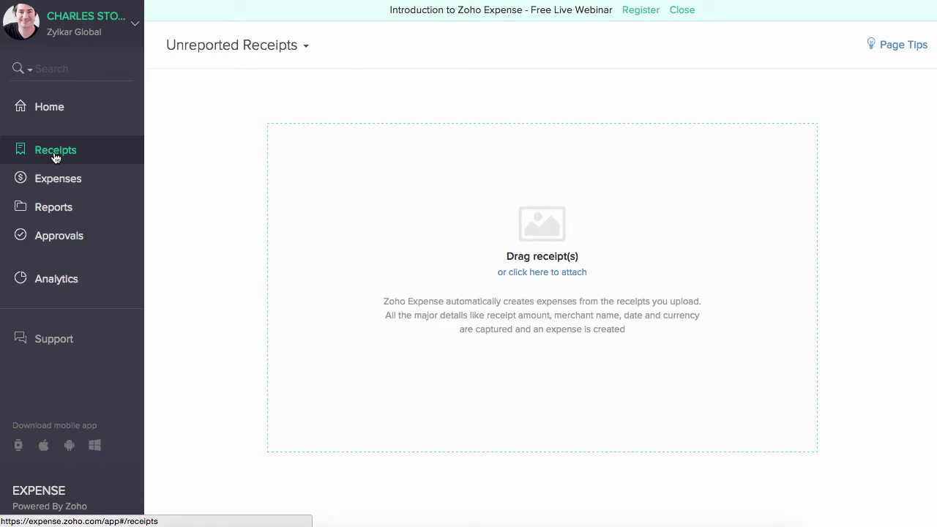
left_click(535, 274)
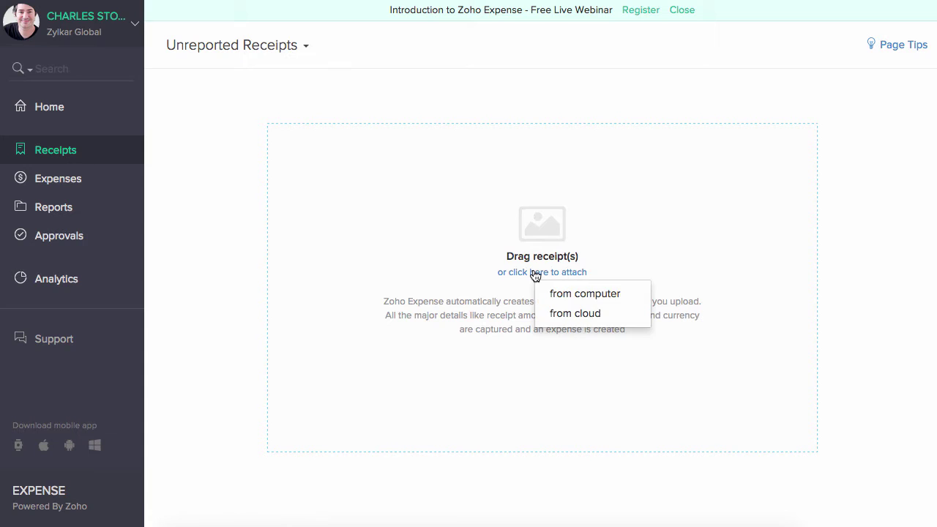
left_click(575, 314)
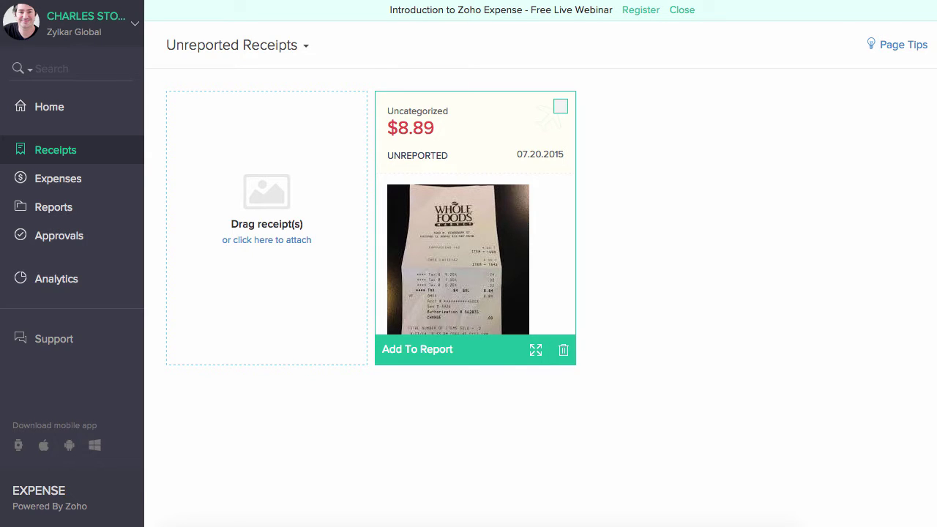
left_click(132, 179)
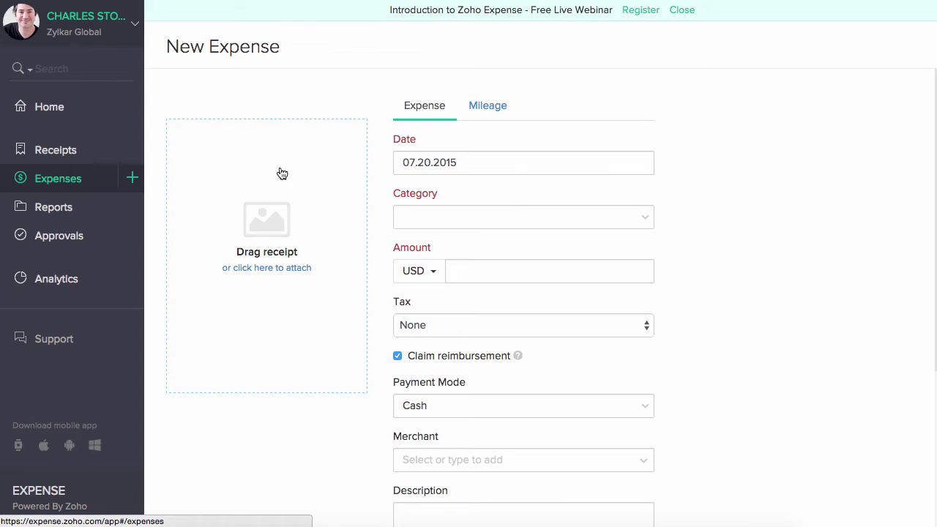
Date the new expense July 1, categorise it as Air Travel Expense, amount 67
left_click(439, 163)
left_click(479, 242)
left_click(493, 219)
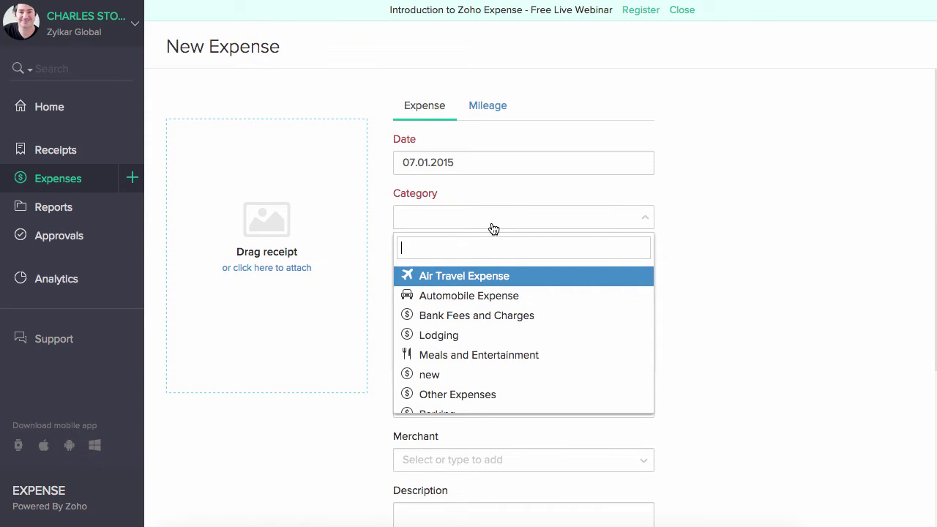
left_click(498, 283)
left_click(500, 272)
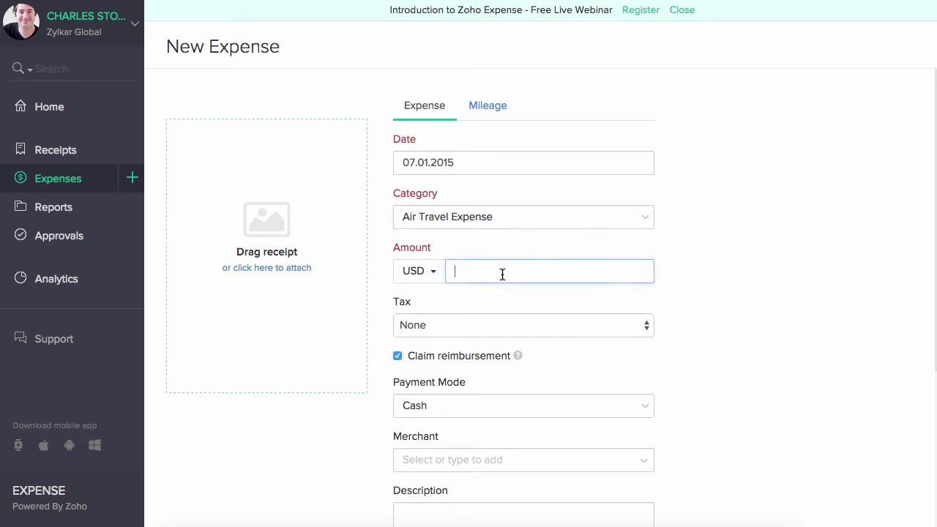
type("67")
Keep USD currency, no tax, and Cash as the payment mode
left_click(421, 272)
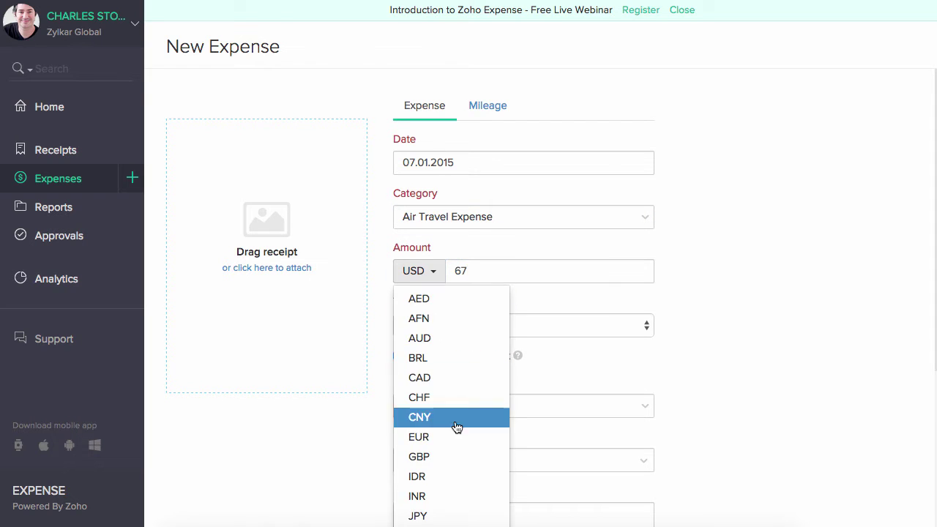
scroll(456, 432, "down", 2)
scroll(460, 461, "up", 1)
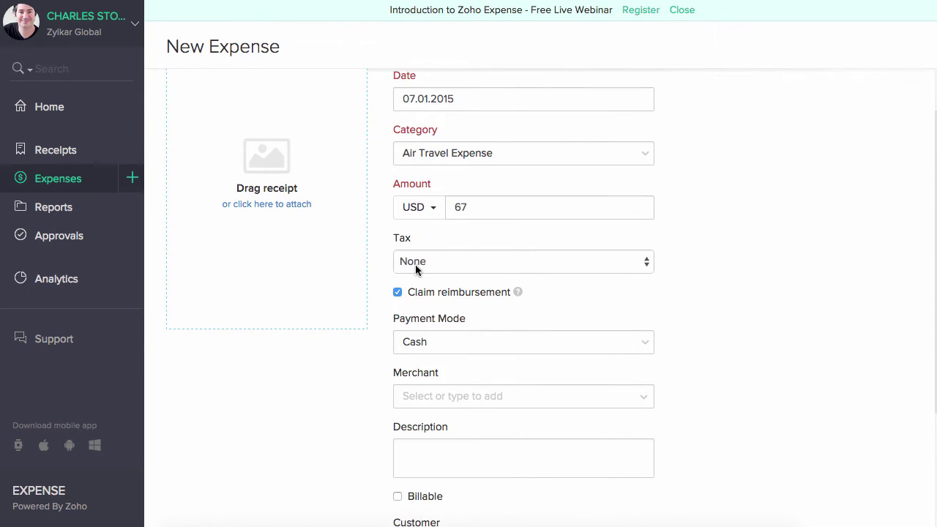
left_click(421, 263)
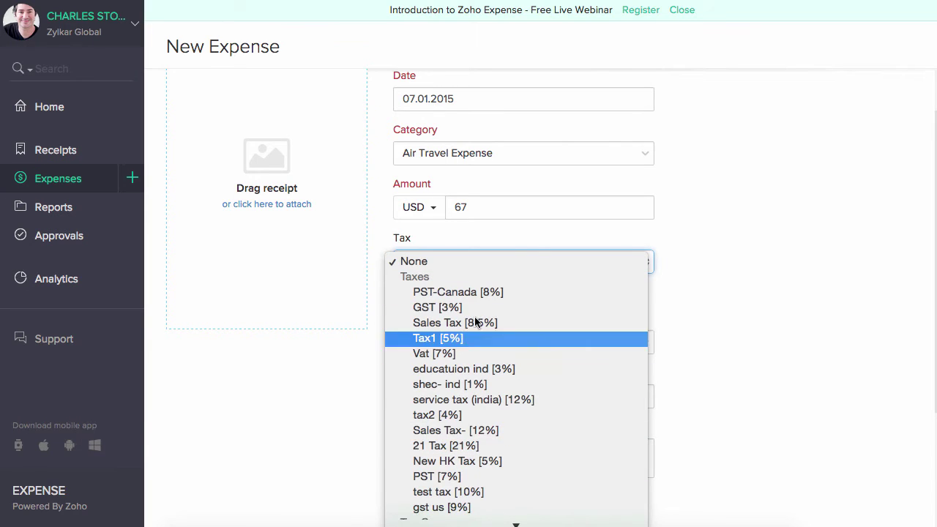
left_click(379, 340)
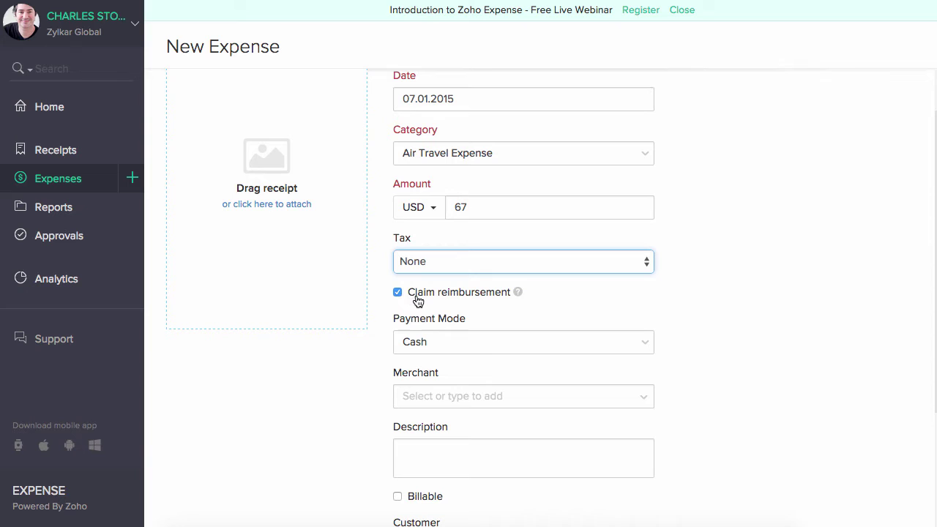
left_click(512, 341)
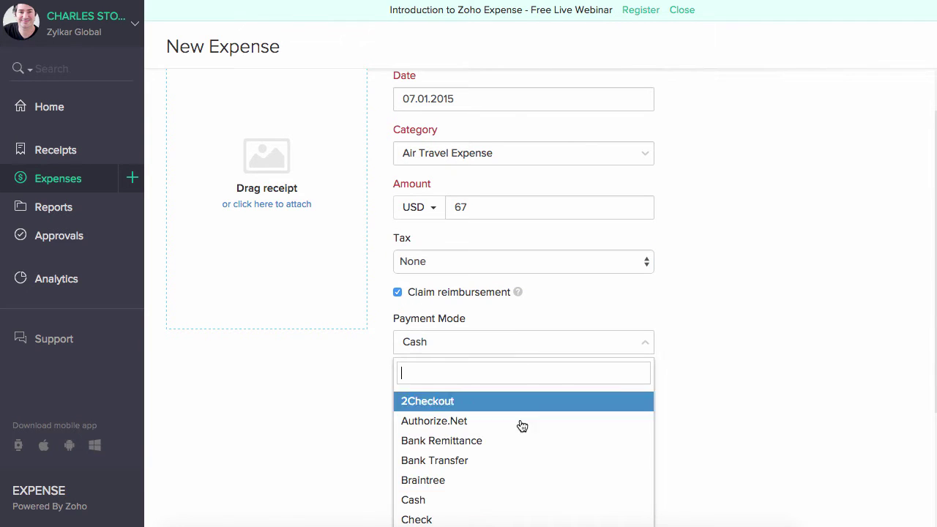
left_click(523, 499)
Set merchant CHEMICALS R US and mark the expense billable to ACME Corp
scroll(681, 380, "down", 2)
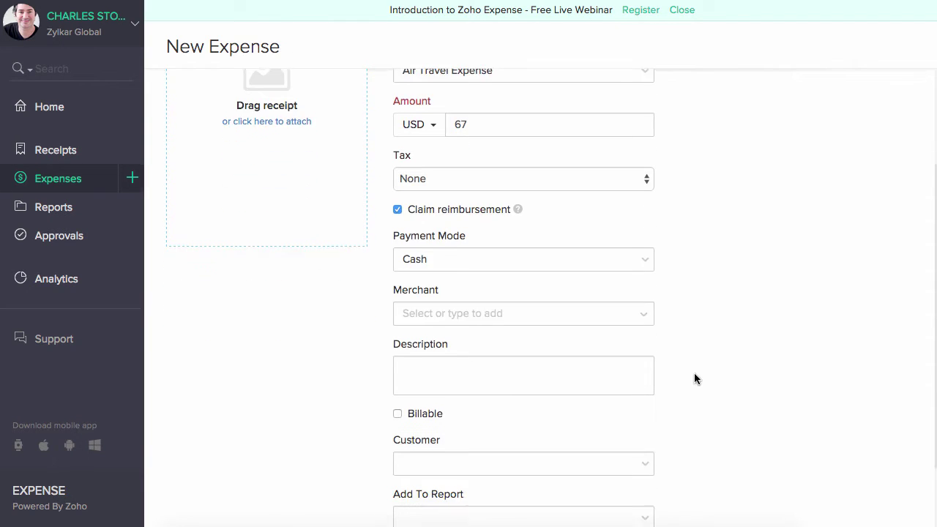
left_click(641, 319)
left_click(554, 371)
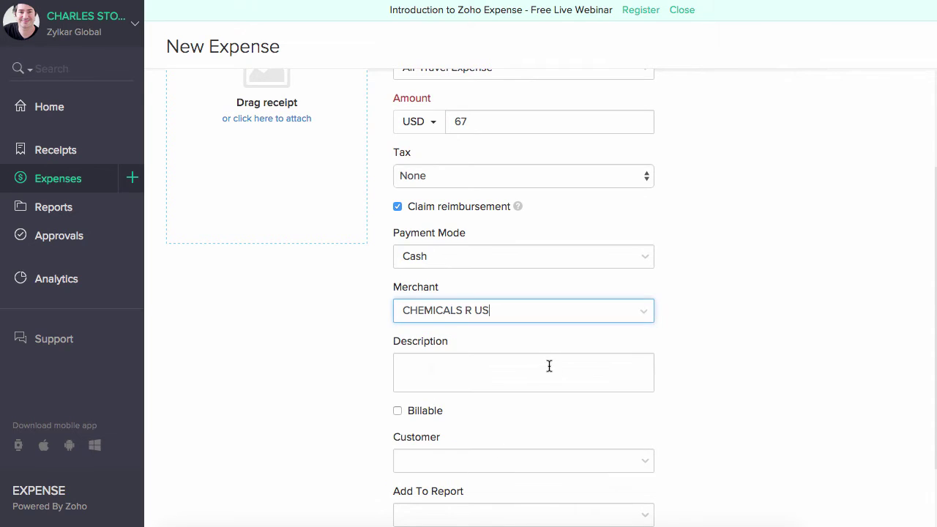
left_click(522, 370)
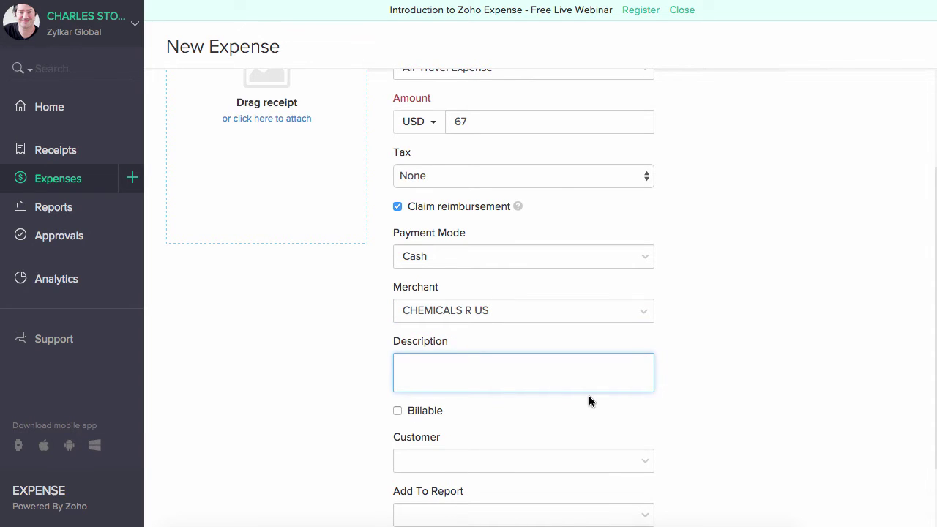
scroll(589, 395, "down", 2)
left_click(398, 330)
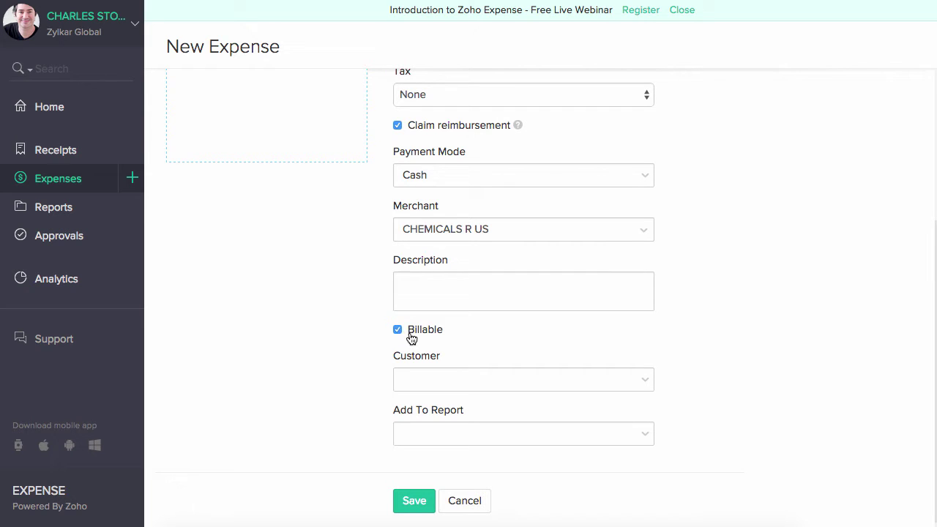
left_click(446, 379)
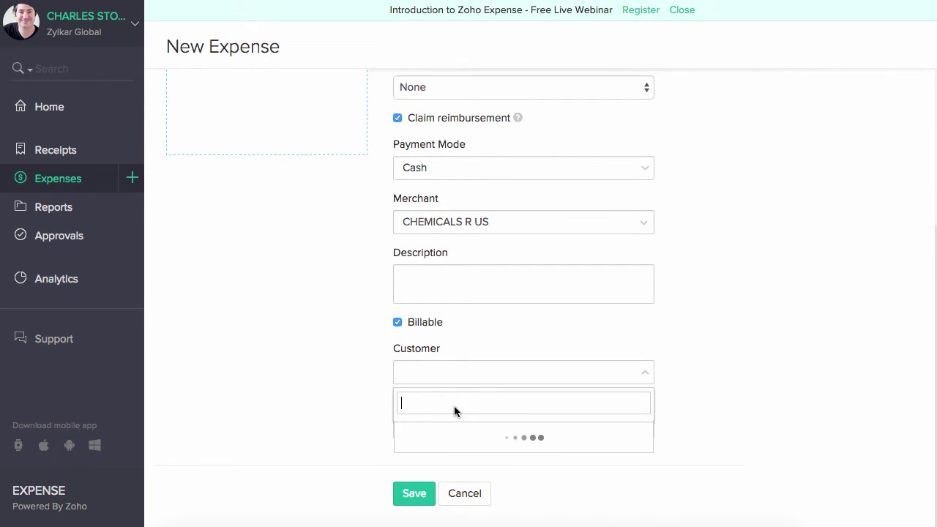
left_click(462, 439)
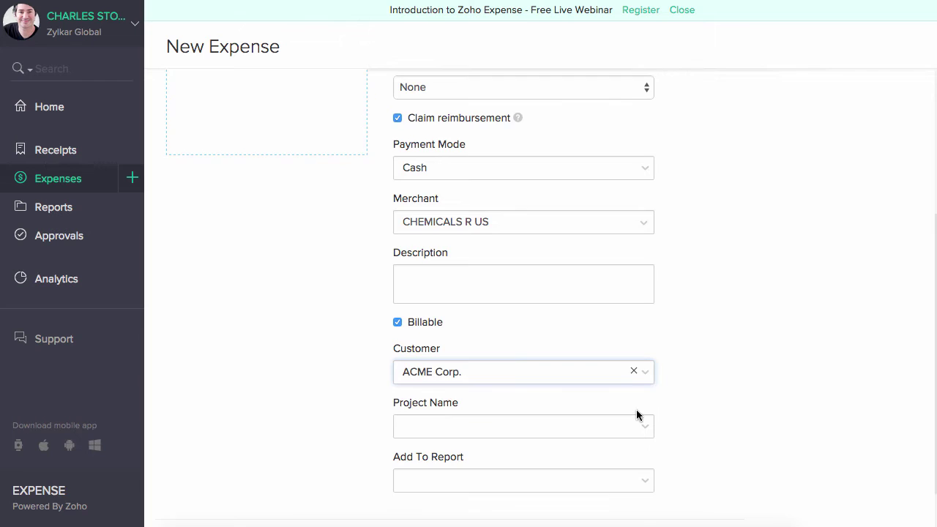
Add the expense to a new report
scroll(637, 414, "down", 2)
left_click(510, 434)
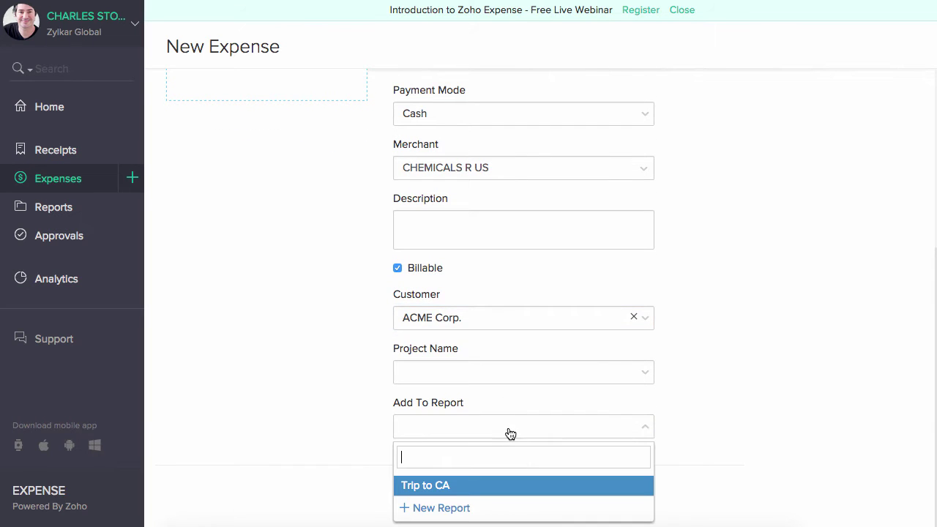
left_click(453, 508)
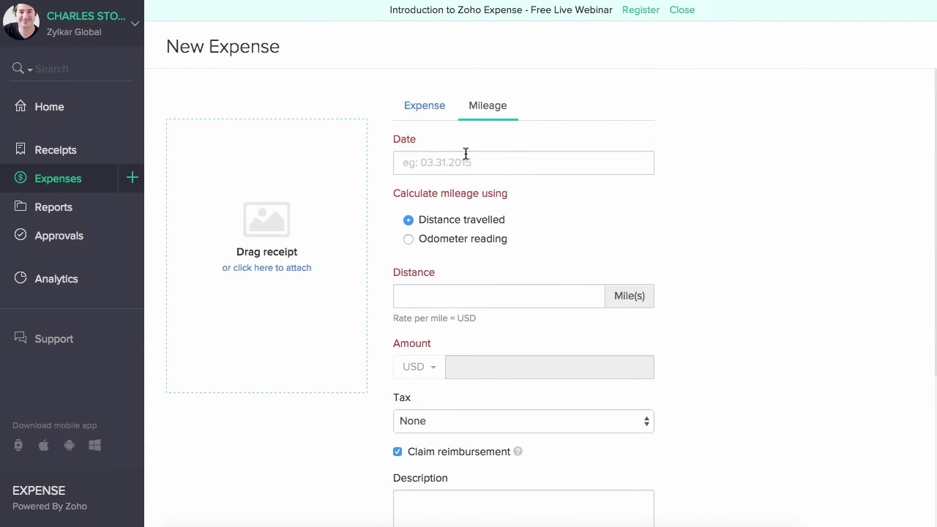
Date the mileage expense July 20 and try a distance of 12
left_click(470, 156)
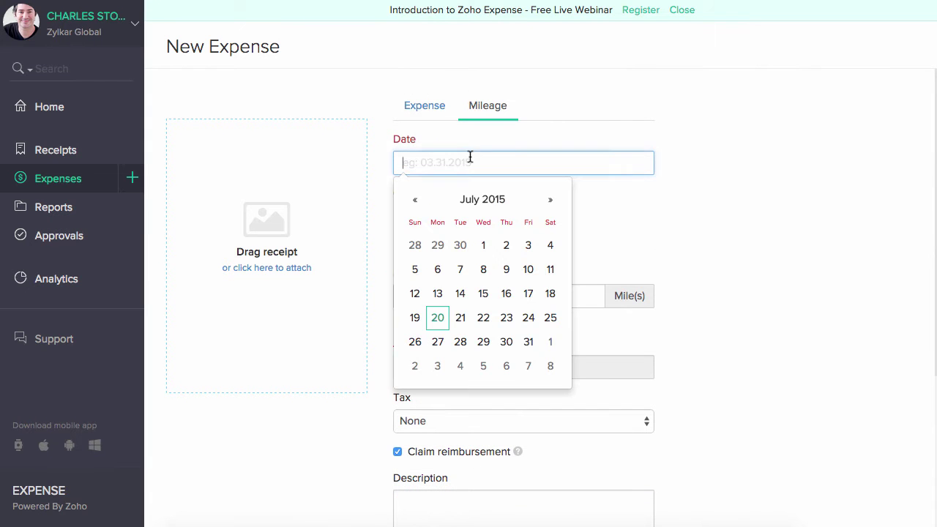
left_click(437, 319)
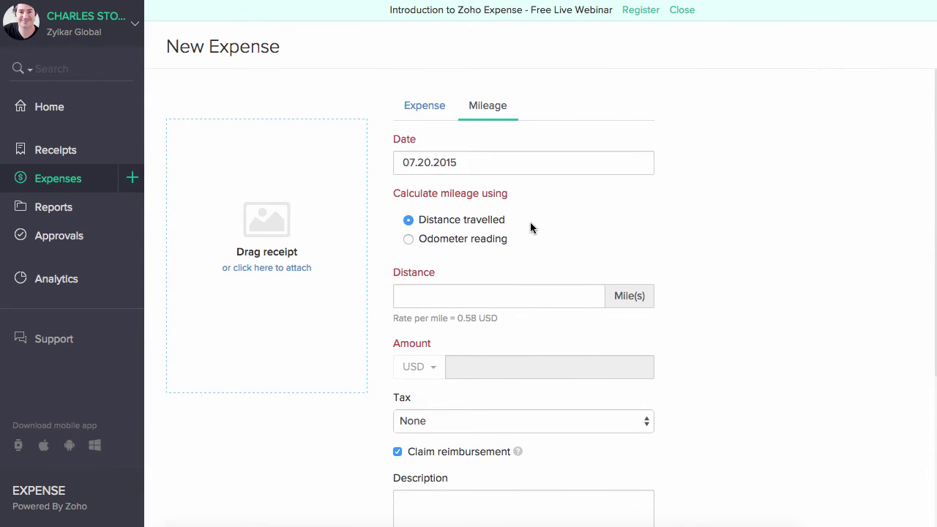
left_click(476, 241)
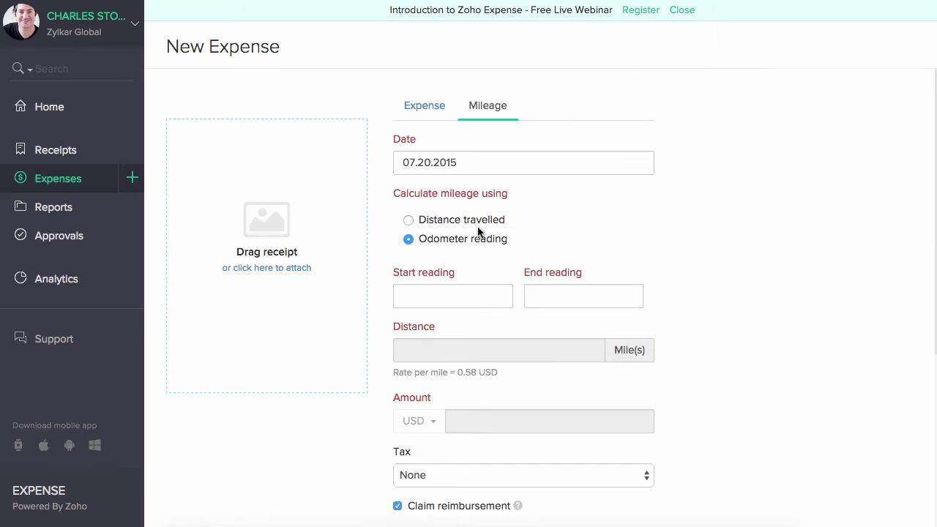
left_click(483, 224)
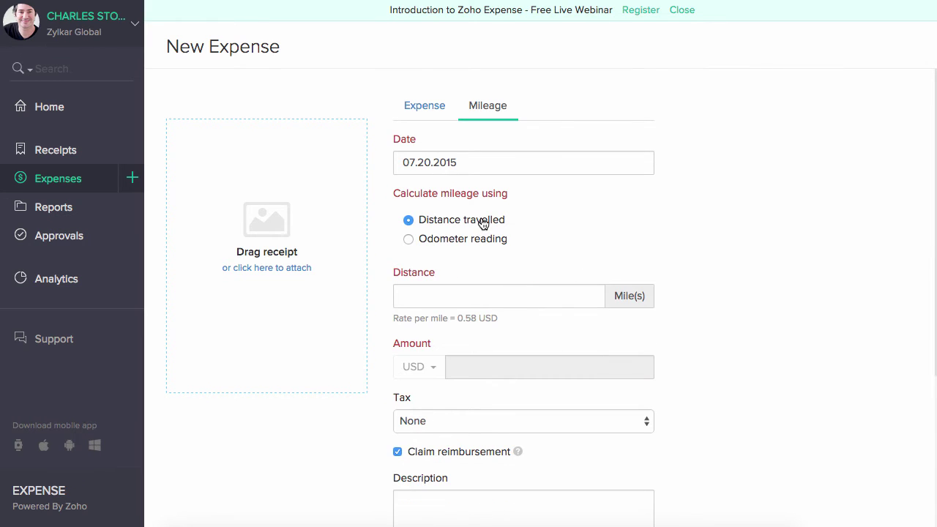
scroll(570, 244, "down", 1)
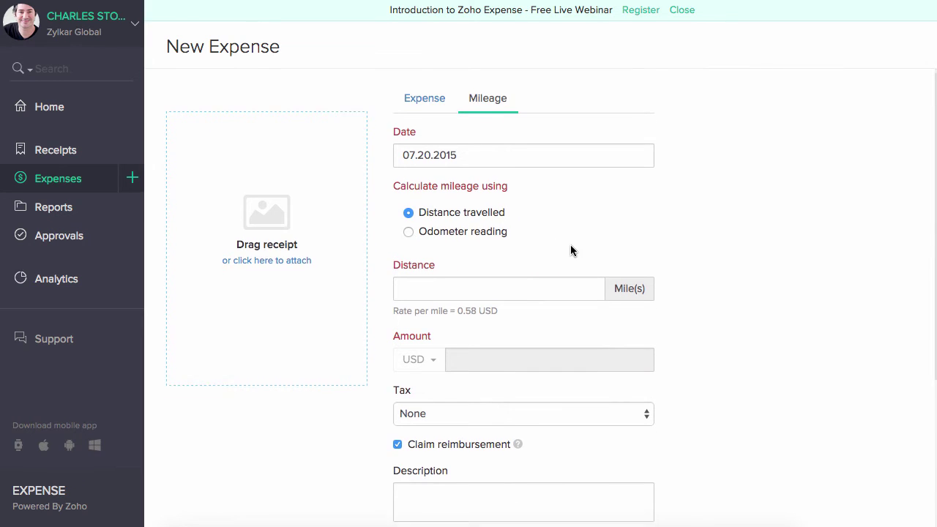
left_click(525, 269)
type("12")
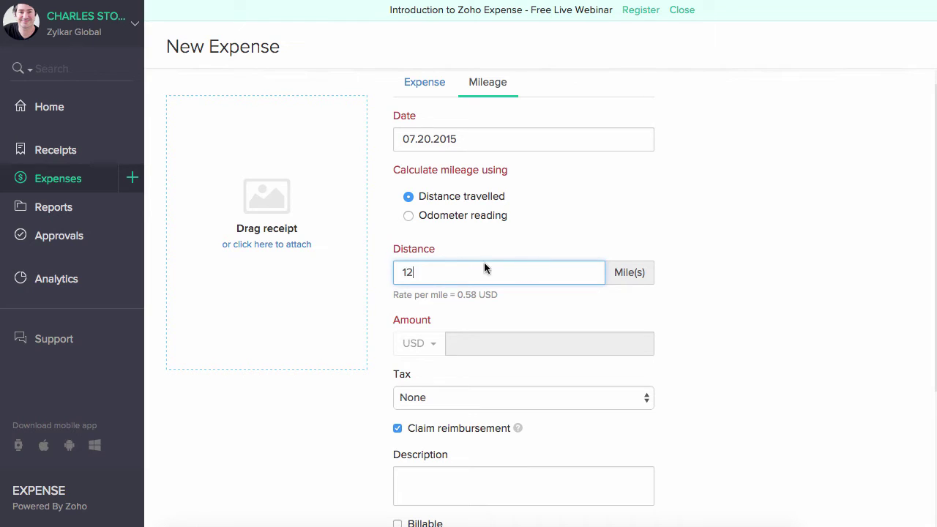
Calculate mileage from odometer readings 1234 to 1239
left_click(452, 217)
left_click(464, 264)
type("1")
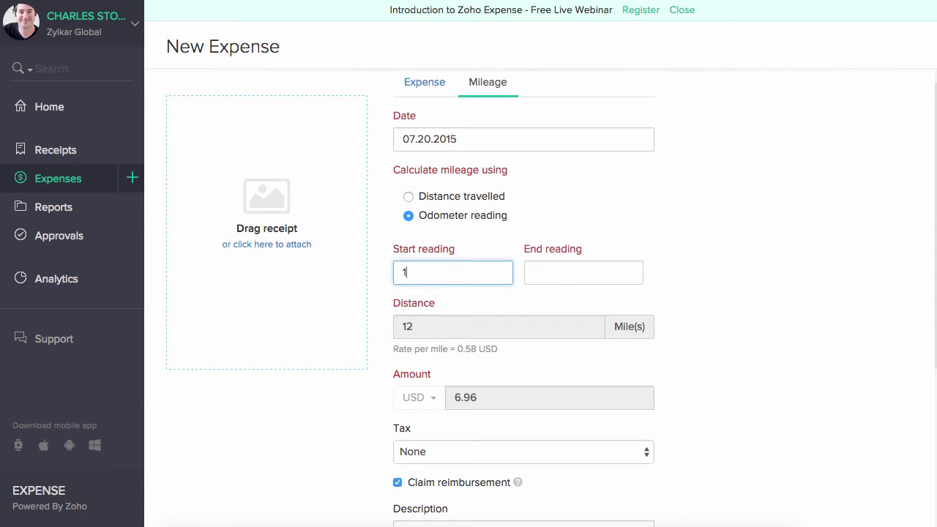
type("234")
left_click(549, 270)
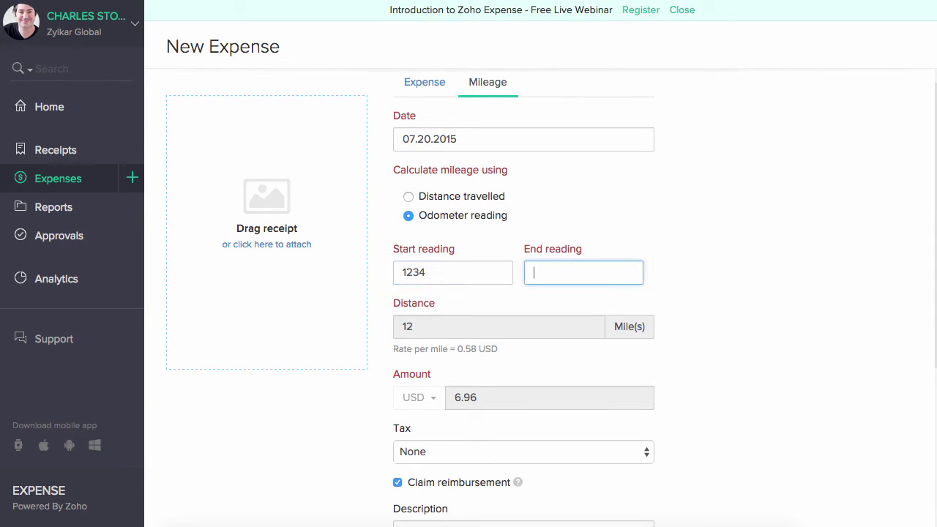
type("1239")
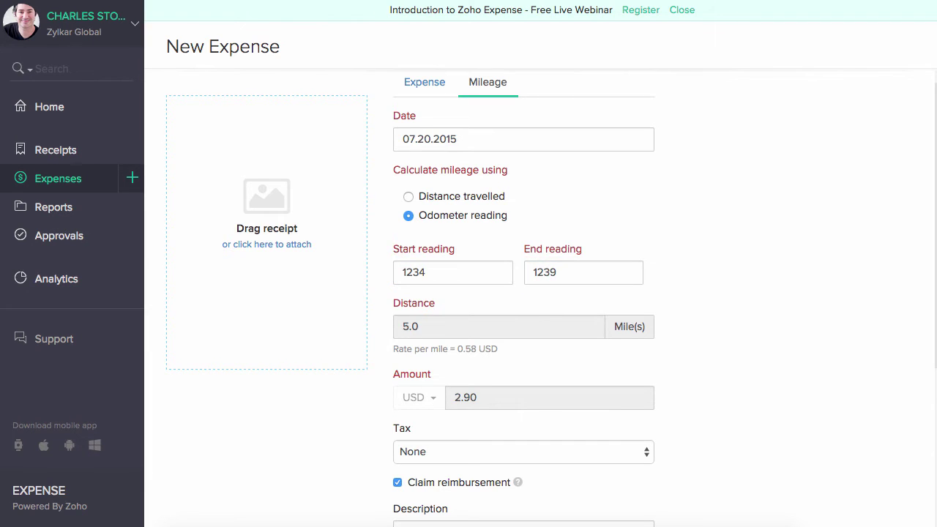
Leave tax as None and save the 5-mile, $2.90 mileage expense
scroll(523, 292, "down", 3)
scroll(524, 293, "down", 2)
left_click(637, 275)
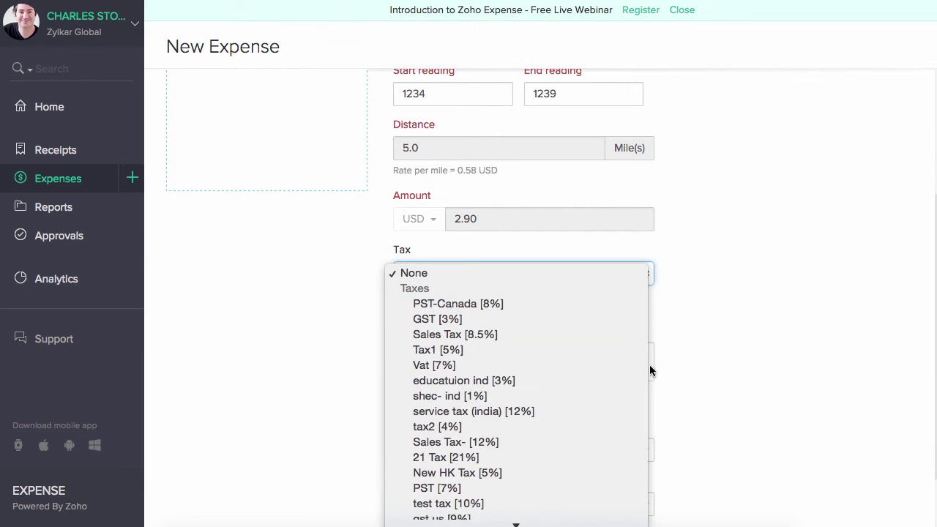
left_click(711, 316)
scroll(523, 293, "down", 2)
key("Tab")
key("Tab")
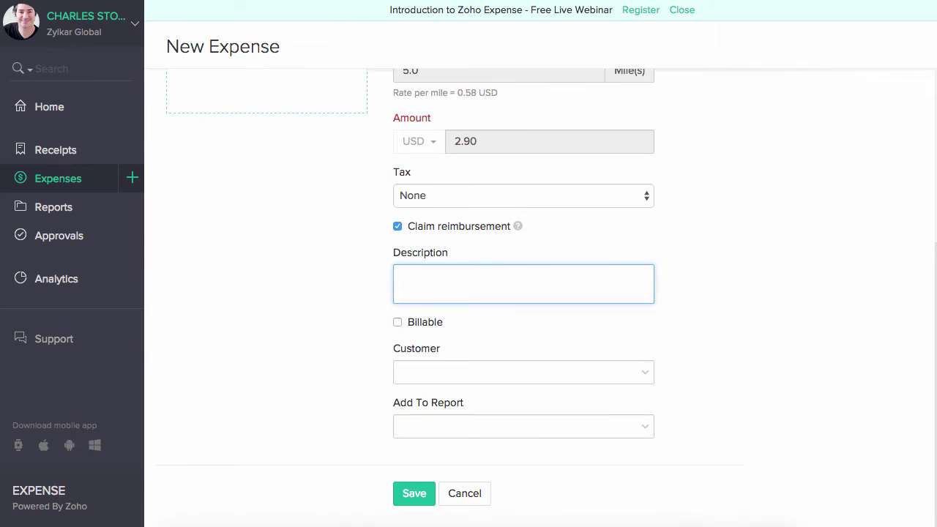
left_click(415, 494)
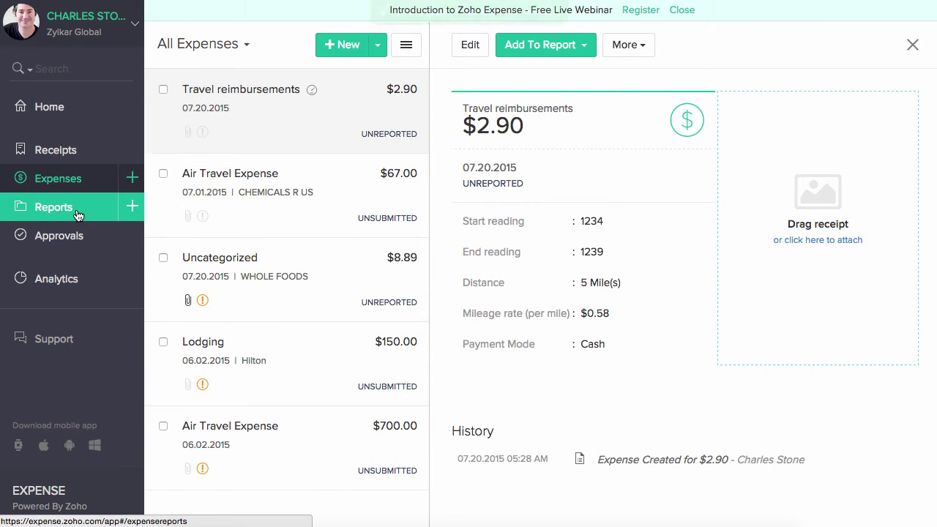
Create a report titled 'Trip to Australia' running July 1 to July 20, 2015
left_click(33, 208)
left_click(129, 211)
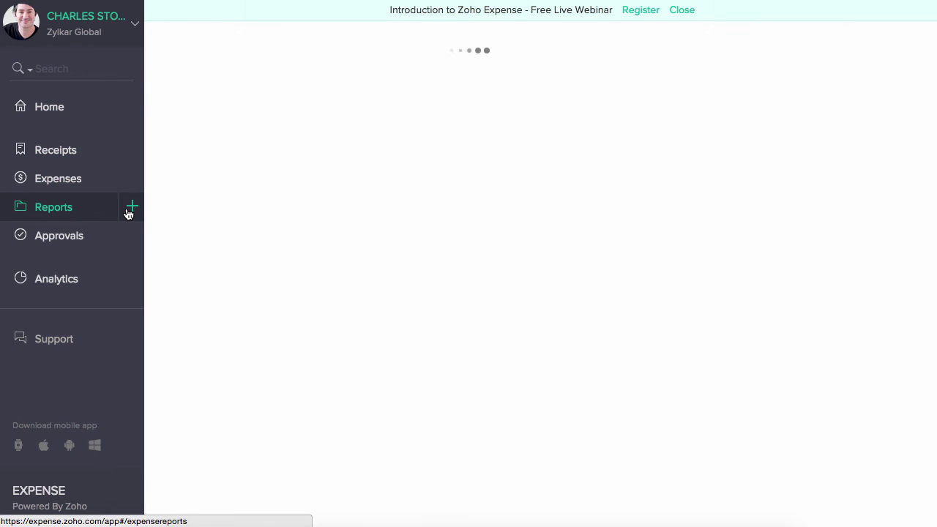
type("Trip to Austra")
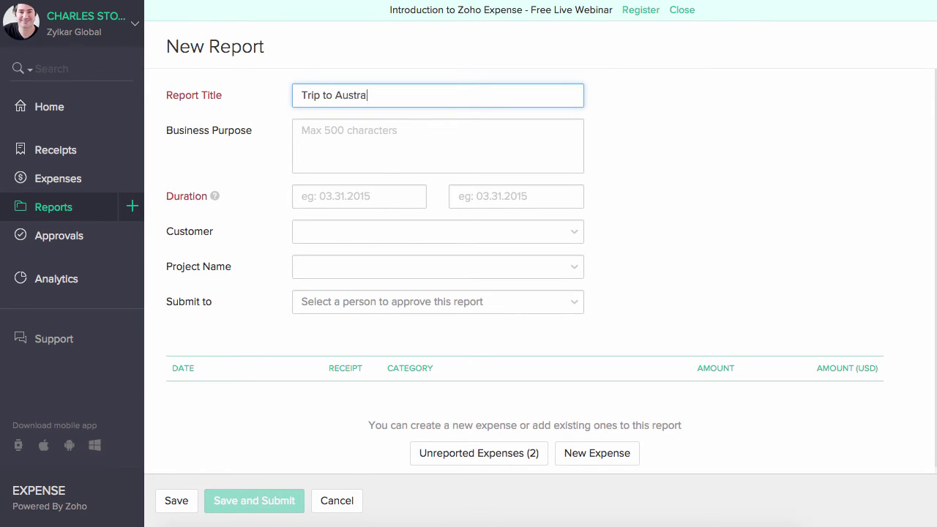
type("lia")
left_click(323, 198)
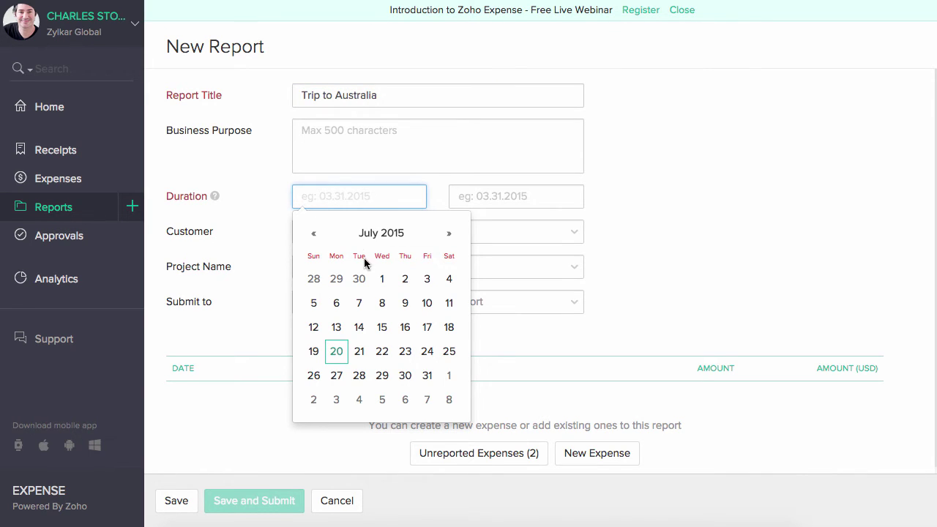
left_click(381, 279)
left_click(467, 197)
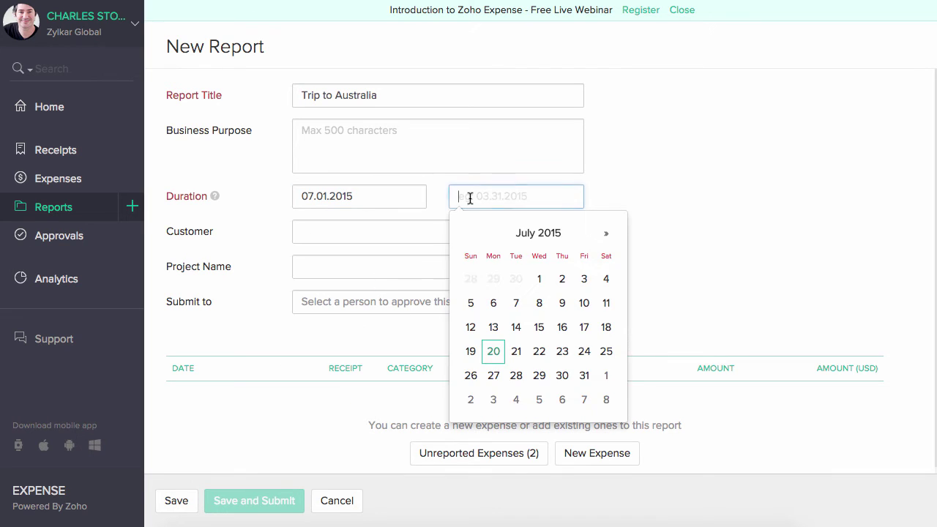
left_click(489, 352)
Include the Whole Foods and mileage expenses and save the $11.79 report
scroll(618, 302, "down", 1)
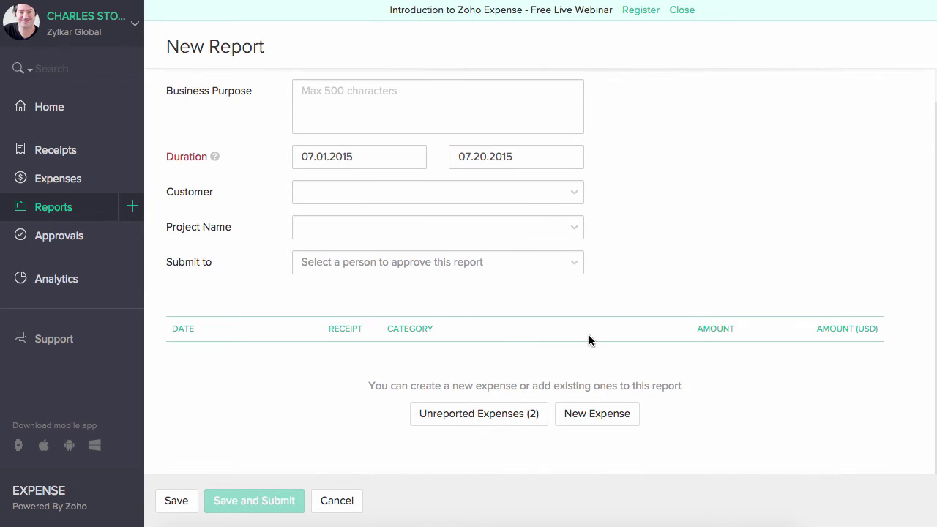
left_click(496, 413)
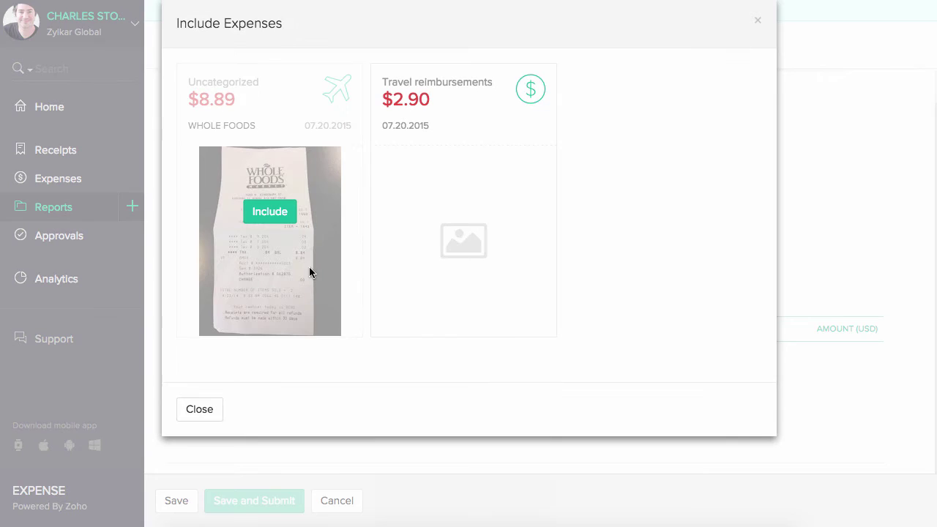
left_click(276, 212)
left_click(277, 213)
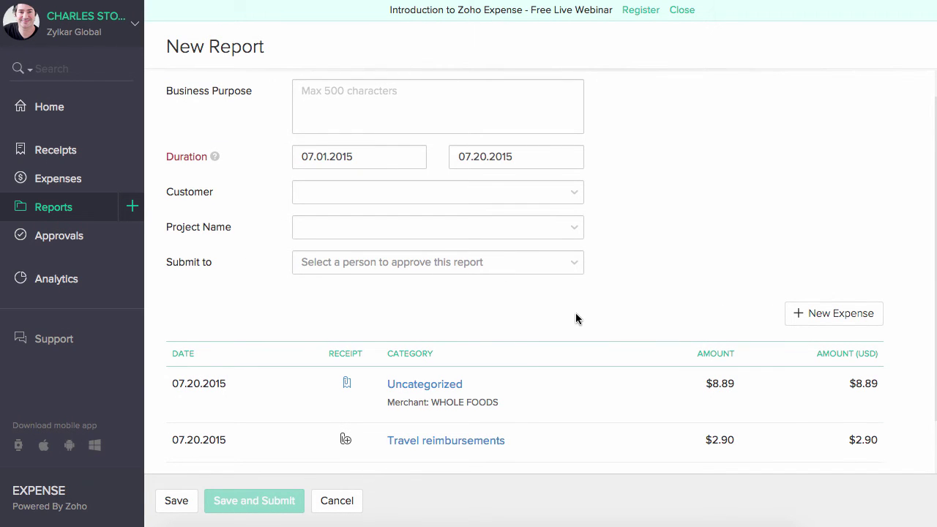
scroll(575, 318, "down", 3)
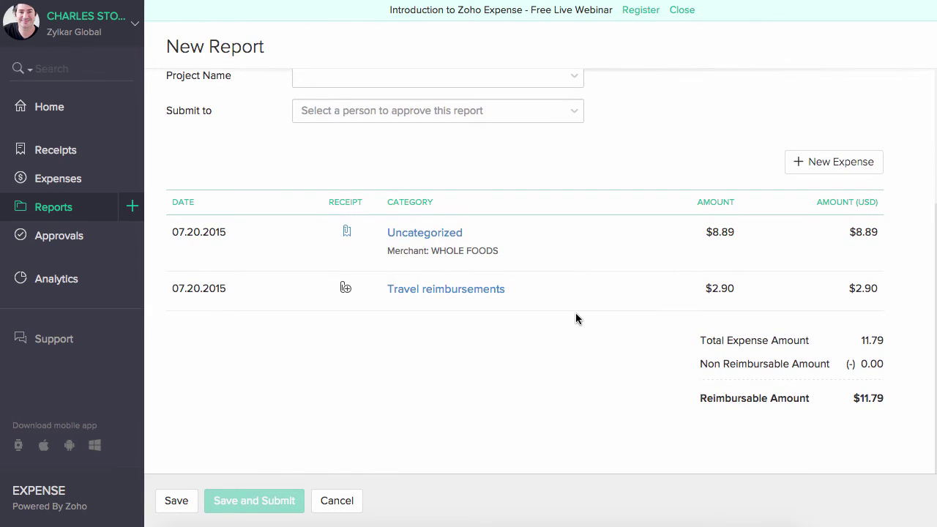
left_click(180, 504)
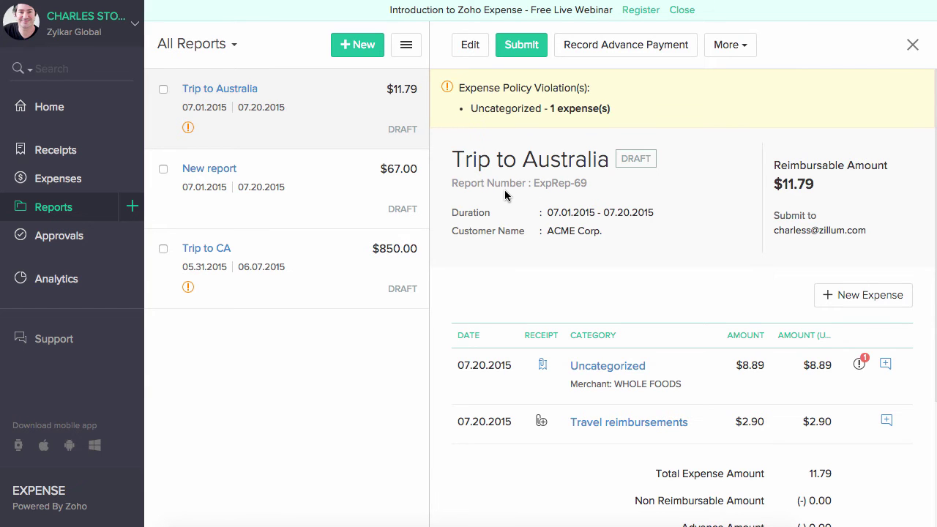
Record a $5 advance on Trip to Australia, leaving $6.79 reimbursable, then glance at More
left_click(621, 48)
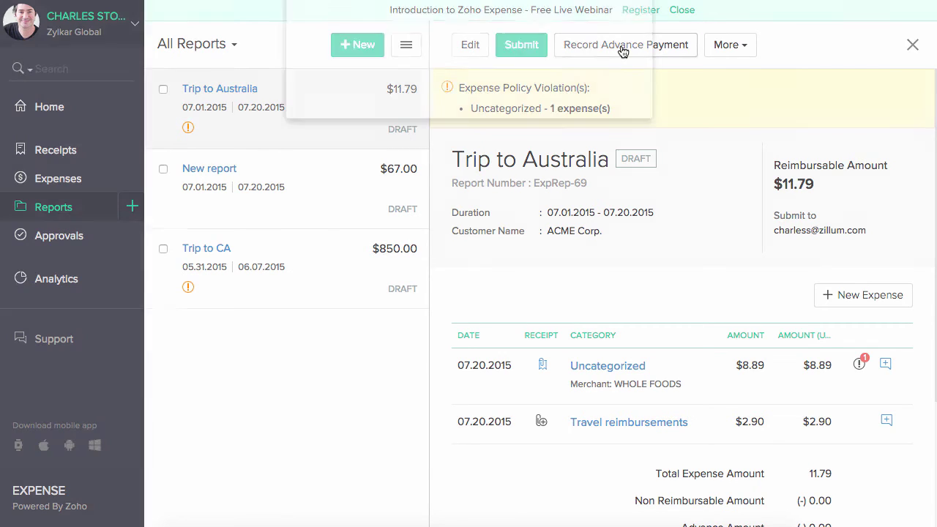
left_click(524, 204)
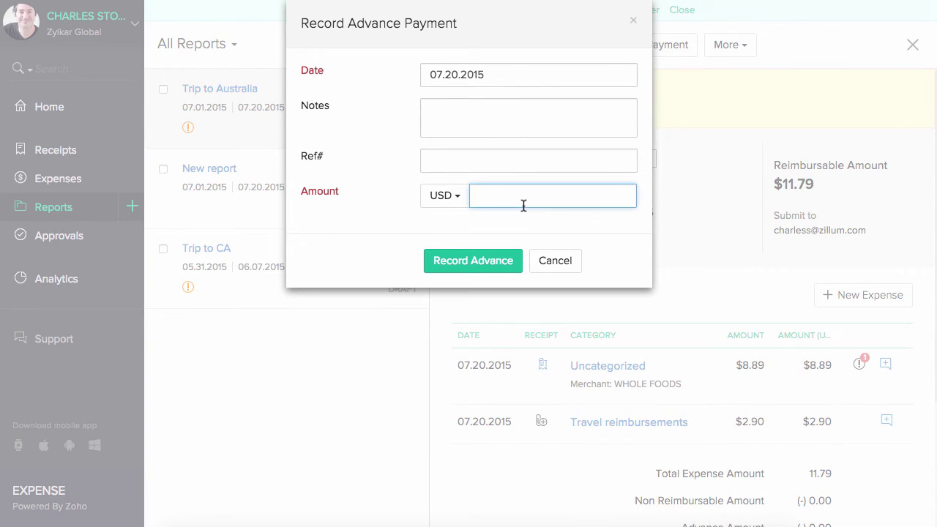
type("5")
left_click(492, 261)
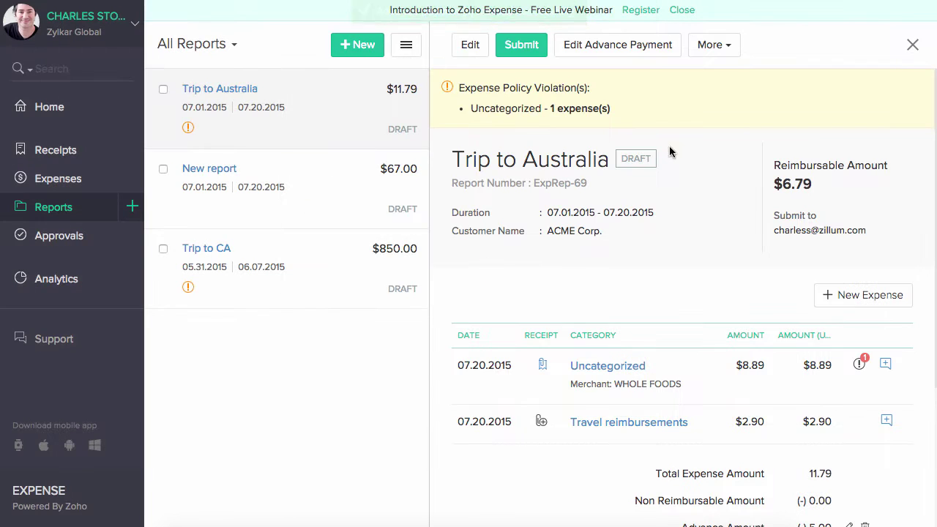
left_click(714, 46)
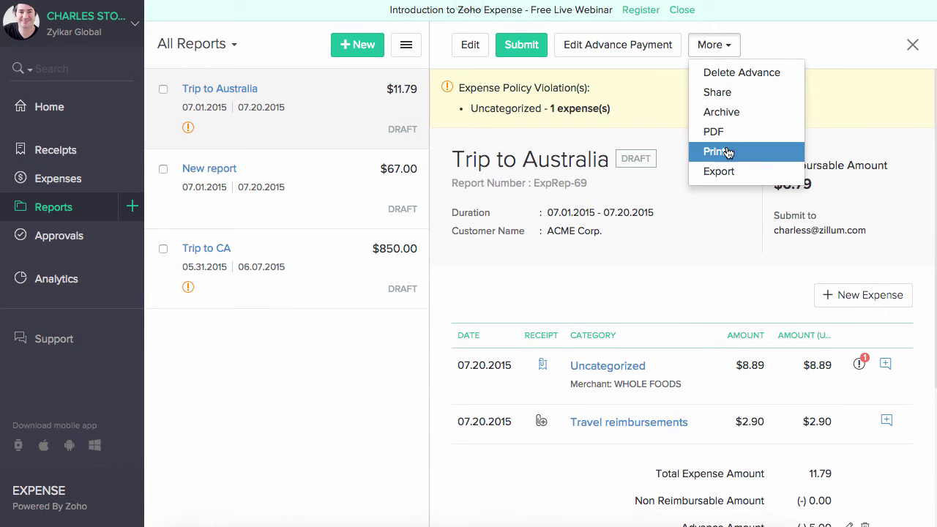
left_click(818, 36)
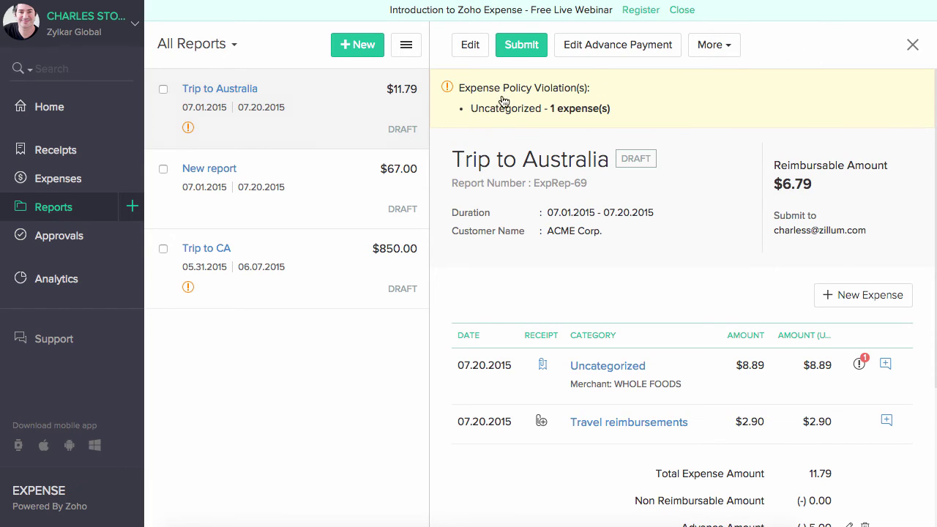
Reject Trip to falls from Approvals with reason 'No proper attachments provided'
left_click(89, 244)
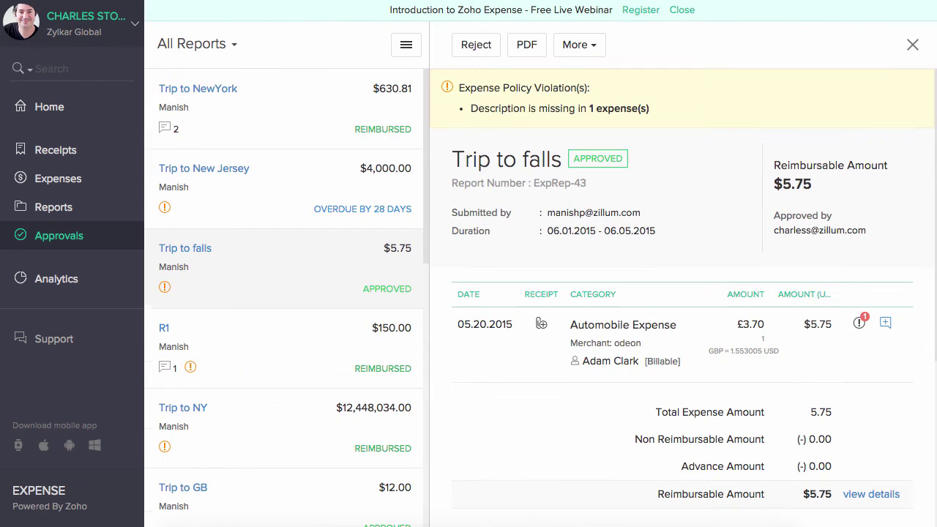
left_click(476, 45)
type("No prope")
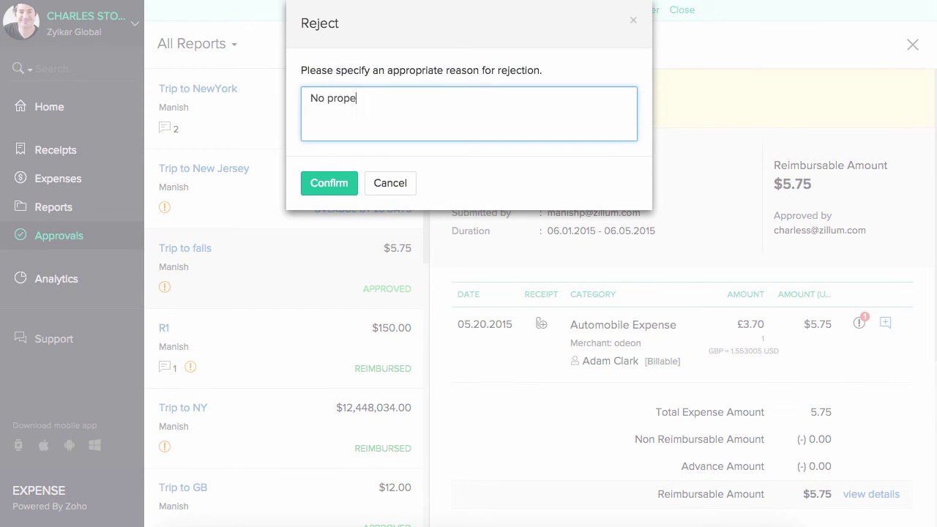
type("r attachments ")
type("provided")
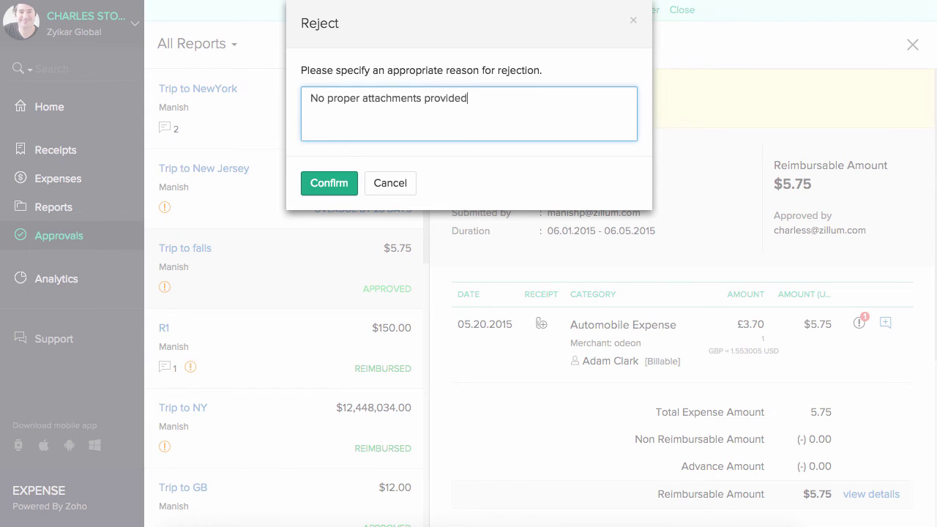
left_click(322, 183)
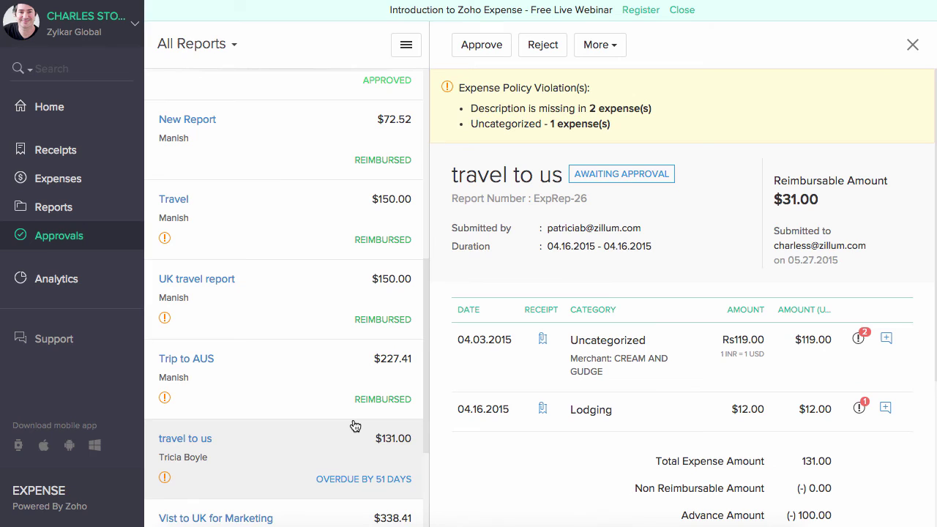
left_click(619, 44)
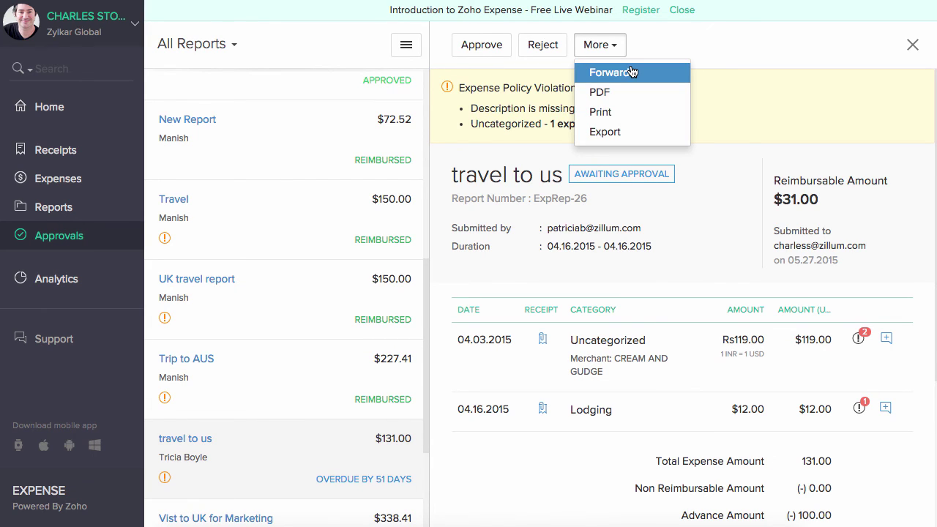
left_click(631, 72)
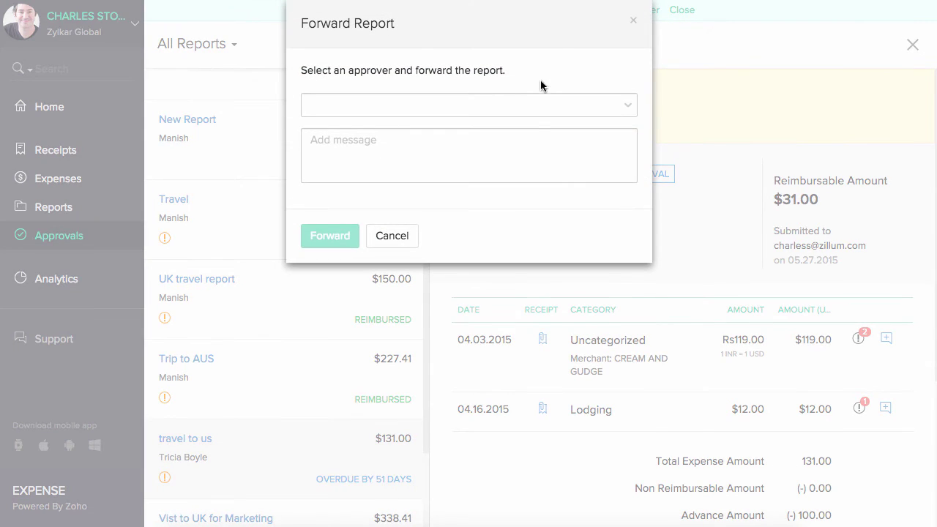
left_click(534, 106)
left_click(535, 179)
left_click(477, 161)
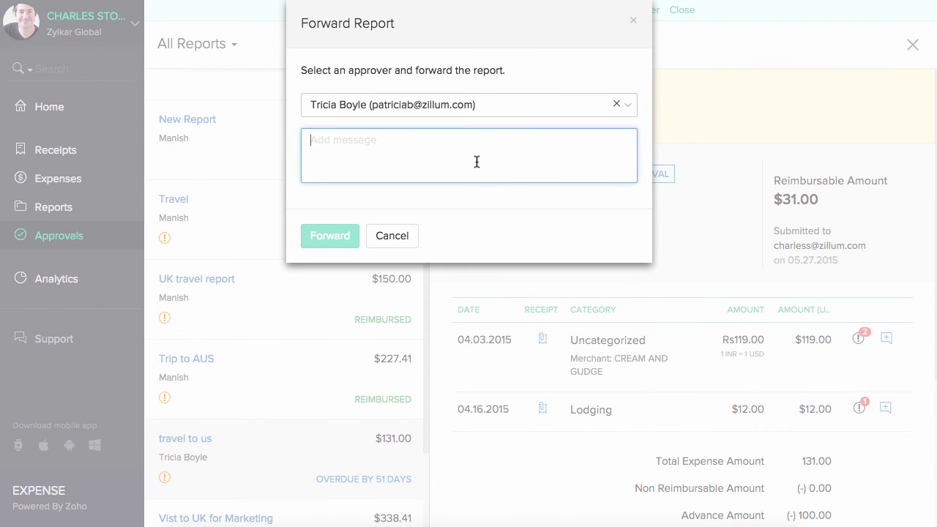
left_click(386, 237)
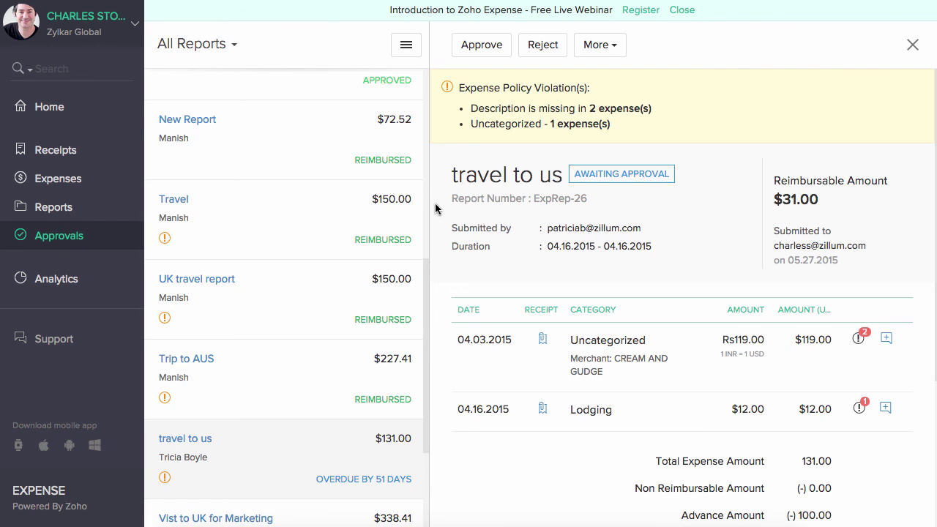
View the Expense Details, Expenses by Category and Expenses by Project analytics, then go Home
left_click(84, 277)
left_click(237, 164)
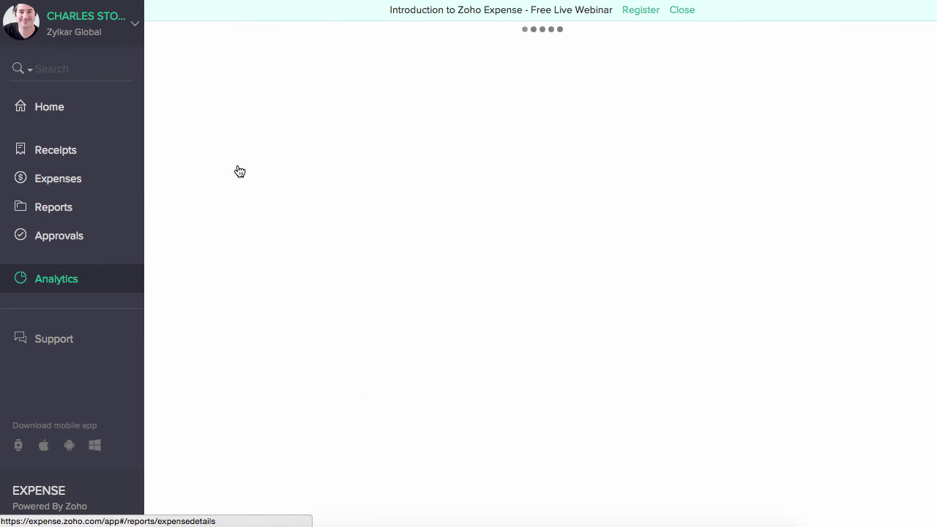
left_click(245, 37)
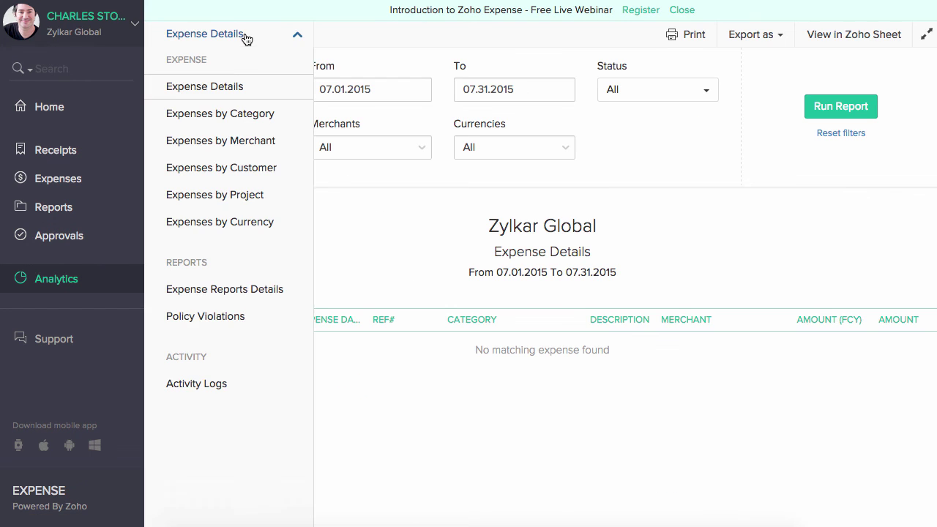
left_click(253, 115)
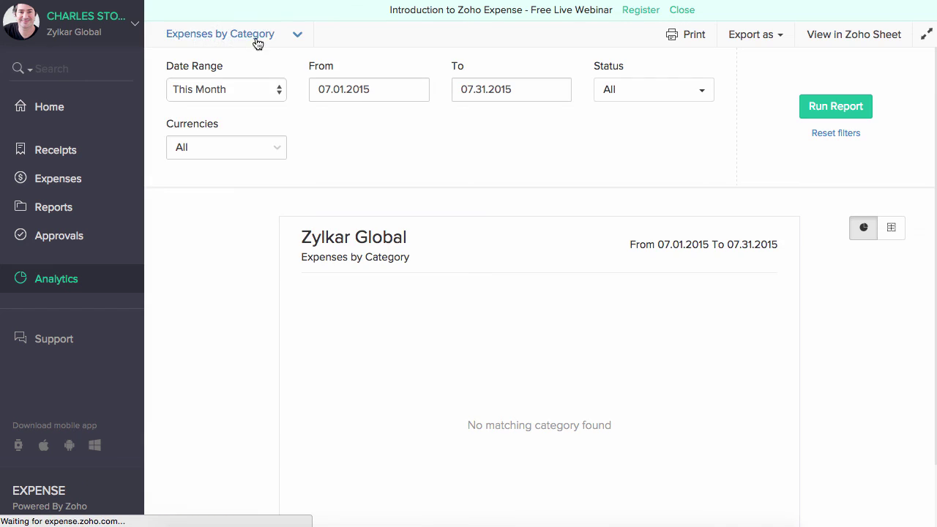
left_click(256, 37)
left_click(255, 196)
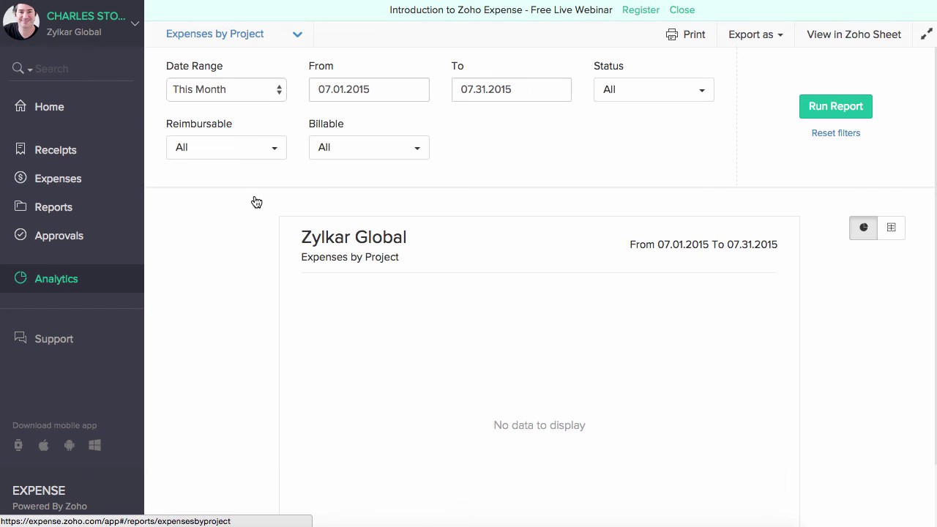
left_click(66, 111)
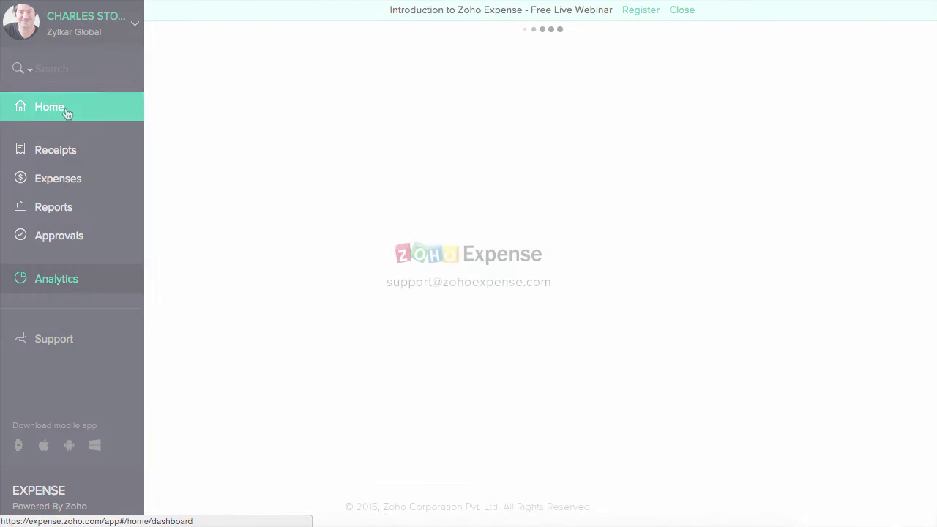